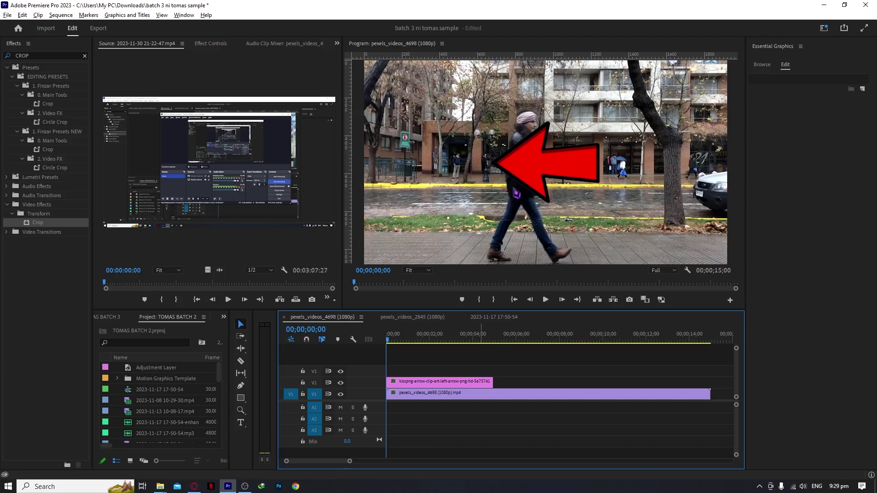
Step: Play and scrub the first two seconds of the sequence to examine the arrow over the street footage
{"action": "left_click", "coordinate": [414, 397]}
{"action": "key", "text": "space"}
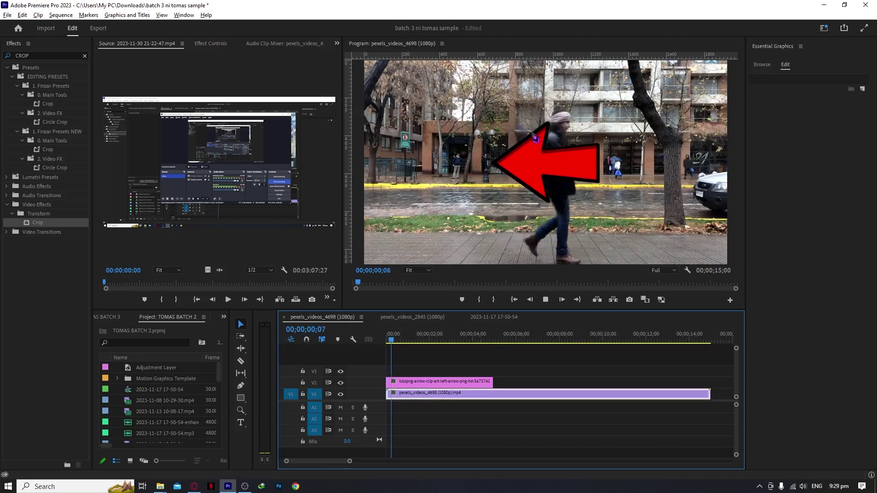
{"action": "key", "text": "space"}
{"action": "scroll", "coordinate": [431, 370], "scroll_direction": "up", "scroll_amount": 1, "text": "alt"}
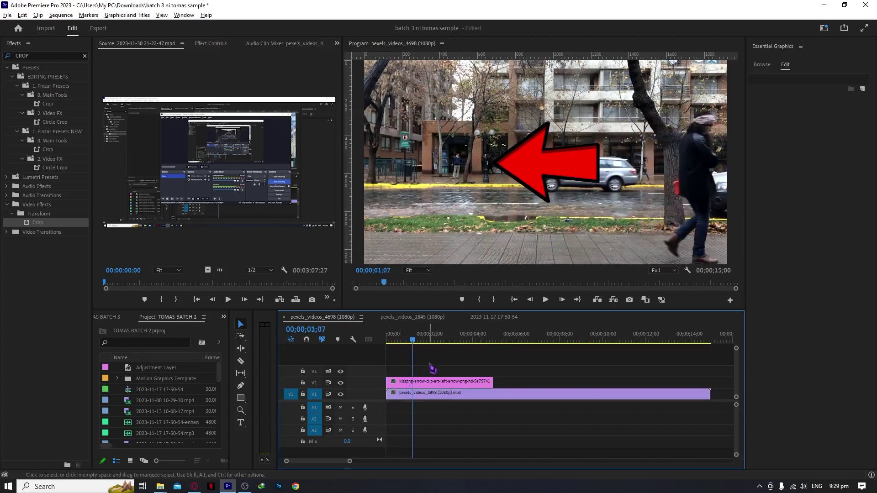
{"action": "scroll", "coordinate": [430, 377], "scroll_direction": "down", "scroll_amount": 2, "text": "alt"}
{"action": "scroll", "coordinate": [429, 382], "scroll_direction": "up", "scroll_amount": 3, "text": "alt"}
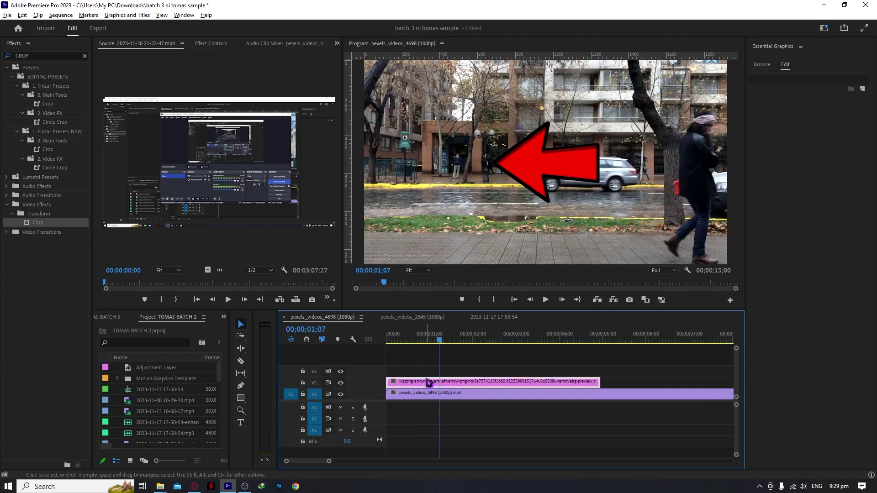
{"action": "scroll", "coordinate": [432, 376], "scroll_direction": "down", "scroll_amount": 1, "text": "alt"}
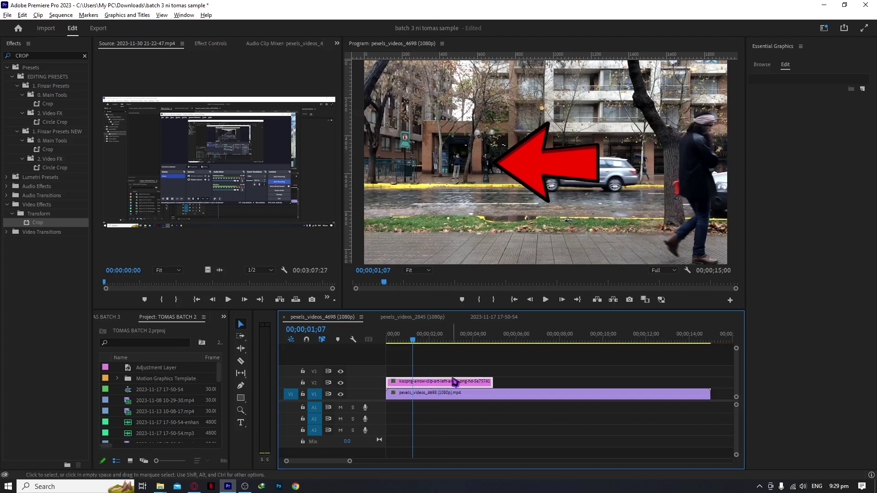
{"action": "left_click", "coordinate": [404, 340]}
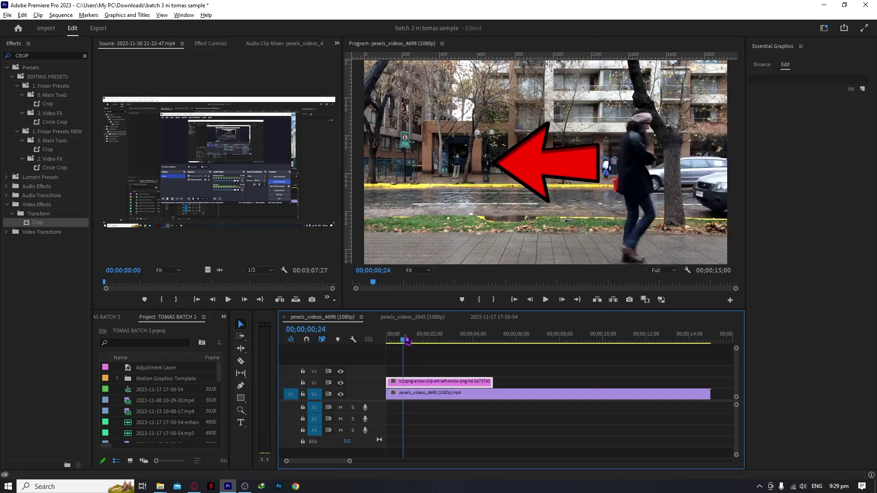
{"action": "left_click_drag", "start_coordinate": [406, 341], "coordinate": [423, 341]}
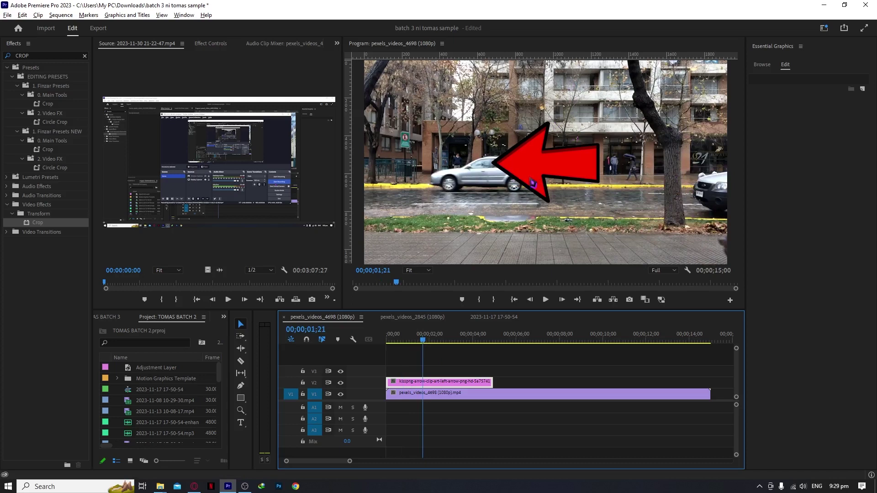
Step: Rotate the red arrow clip by setting its Rotation to 180°
{"action": "left_click", "coordinate": [547, 179]}
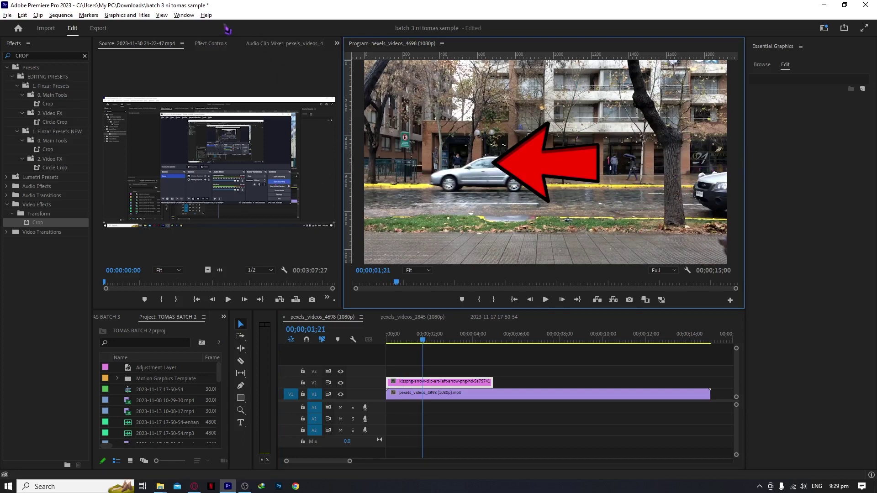
{"action": "left_click", "coordinate": [210, 44]}
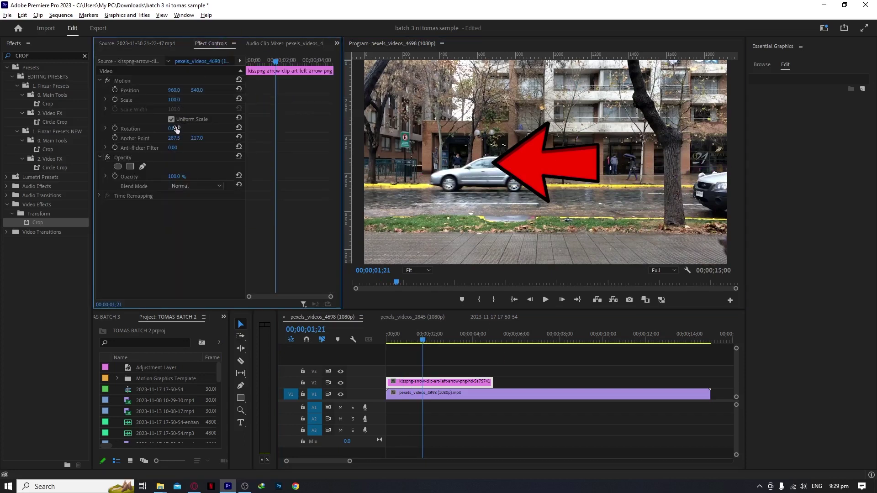
{"action": "left_click", "coordinate": [176, 129]}
{"action": "type", "text": "180"}
{"action": "key", "text": "Return"}
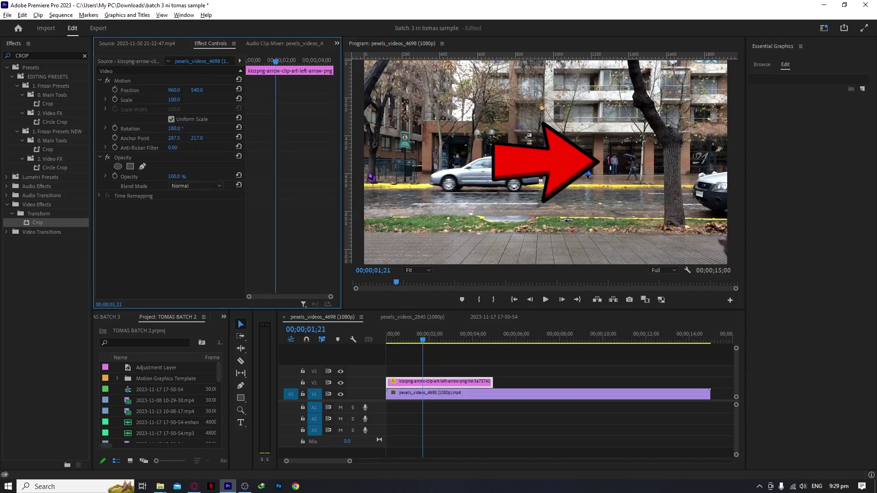
Step: At the sequence start, move the arrow just outside the frame's left edge, to a position of about -291, 591
{"action": "left_click_drag", "start_coordinate": [408, 340], "coordinate": [382, 346]}
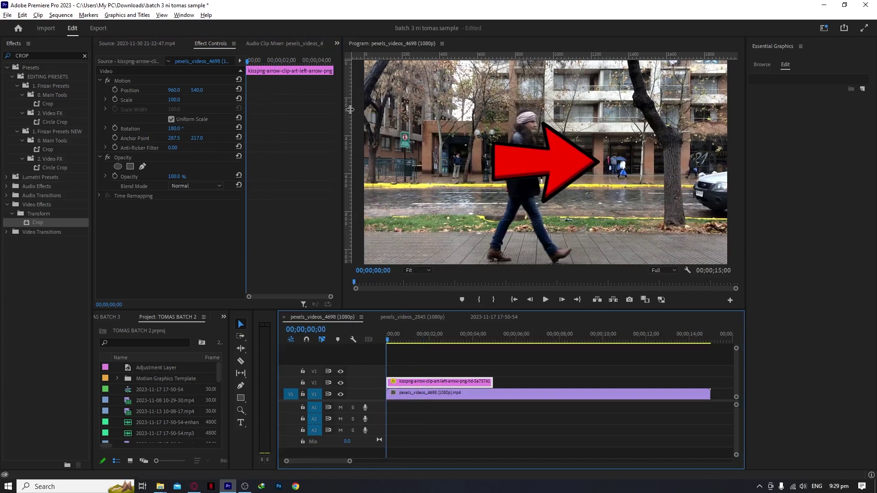
{"action": "left_click", "coordinate": [161, 81]}
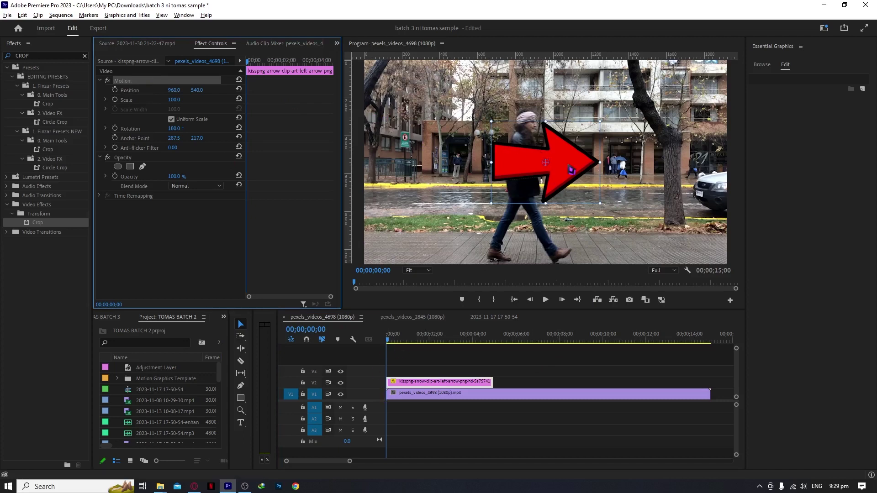
{"action": "left_click_drag", "start_coordinate": [571, 170], "coordinate": [335, 180]}
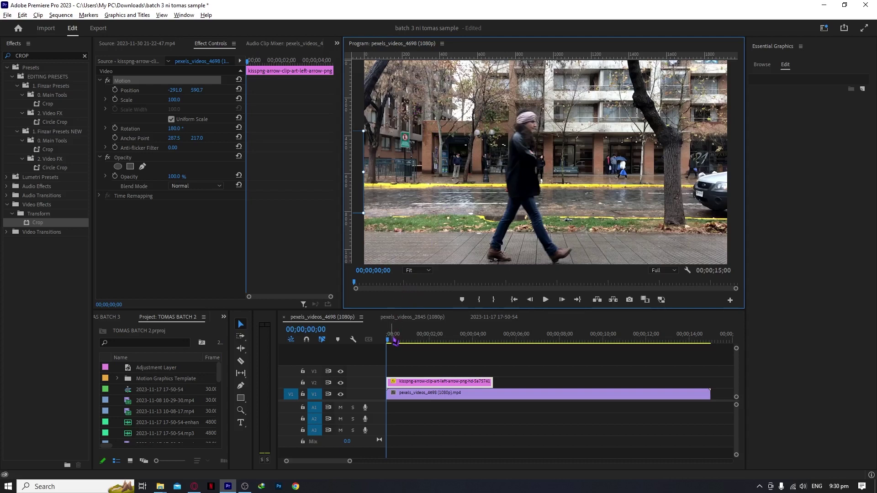
Step: Enable Position keyframing for the arrow at 00;00;00;00
{"action": "left_click_drag", "start_coordinate": [392, 343], "coordinate": [412, 338]}
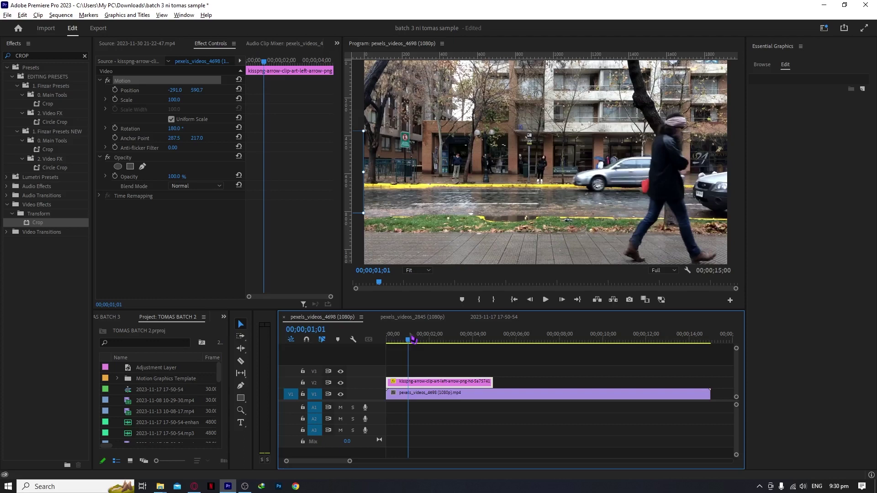
{"action": "left_click_drag", "start_coordinate": [413, 340], "coordinate": [410, 340]}
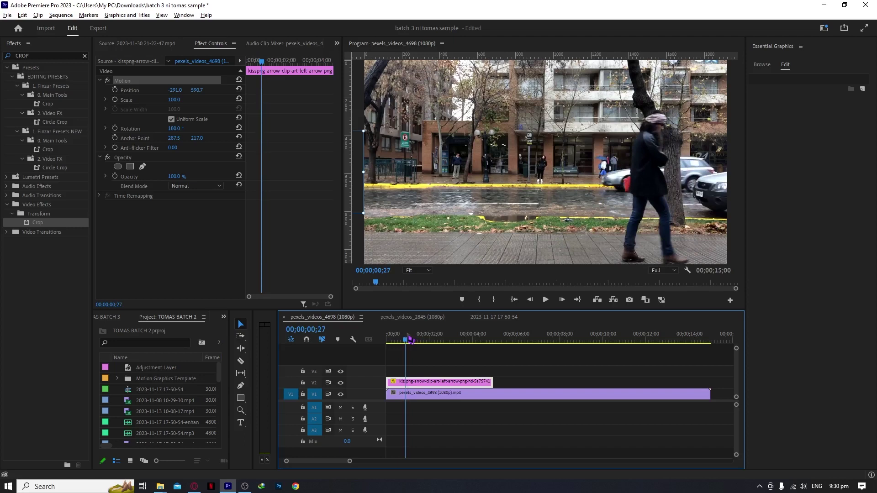
{"action": "left_click_drag", "start_coordinate": [410, 340], "coordinate": [388, 342]}
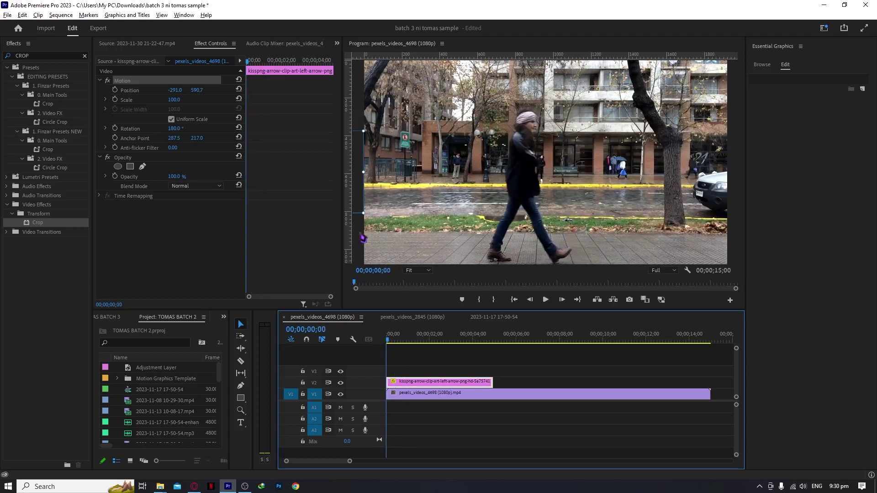
{"action": "left_click", "coordinate": [115, 90]}
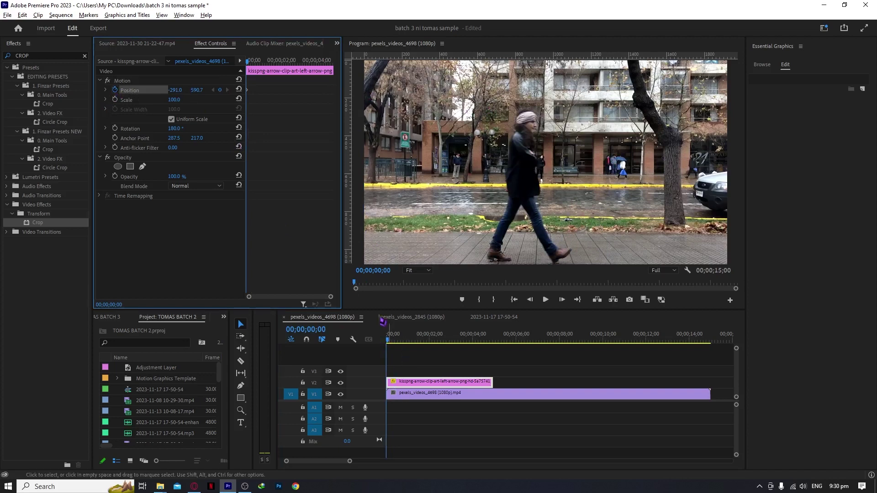
Step: At 00;00;04;28, move the arrow past the frame's right edge to a position of about 2213, 593
{"action": "left_click", "coordinate": [402, 341]}
{"action": "left_click_drag", "start_coordinate": [407, 344], "coordinate": [498, 344]}
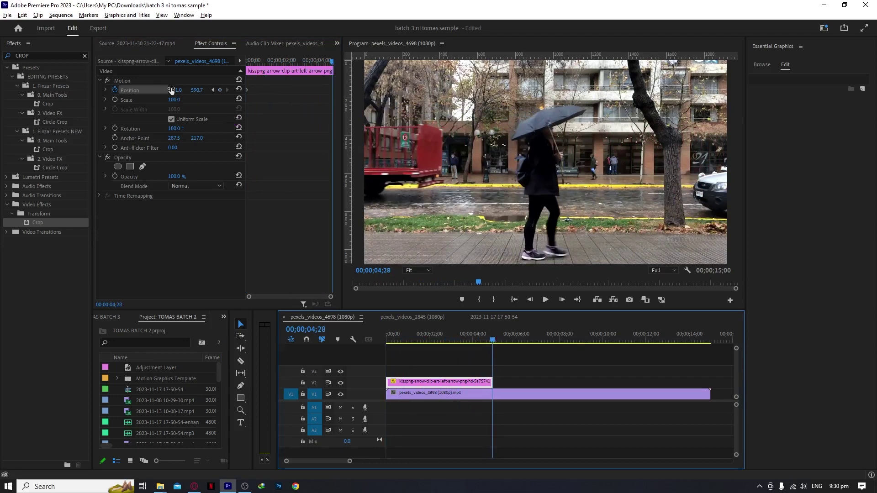
{"action": "left_click_drag", "start_coordinate": [171, 90], "coordinate": [168, 90]}
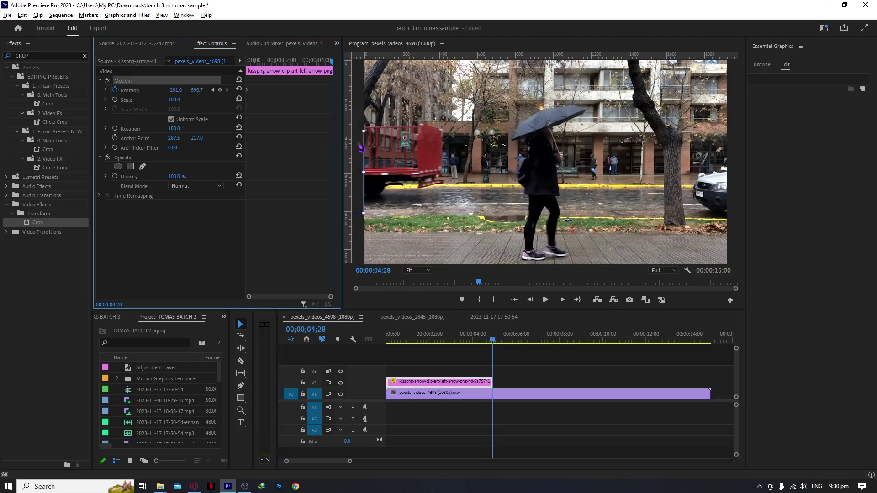
{"action": "left_click_drag", "start_coordinate": [365, 161], "coordinate": [839, 161]}
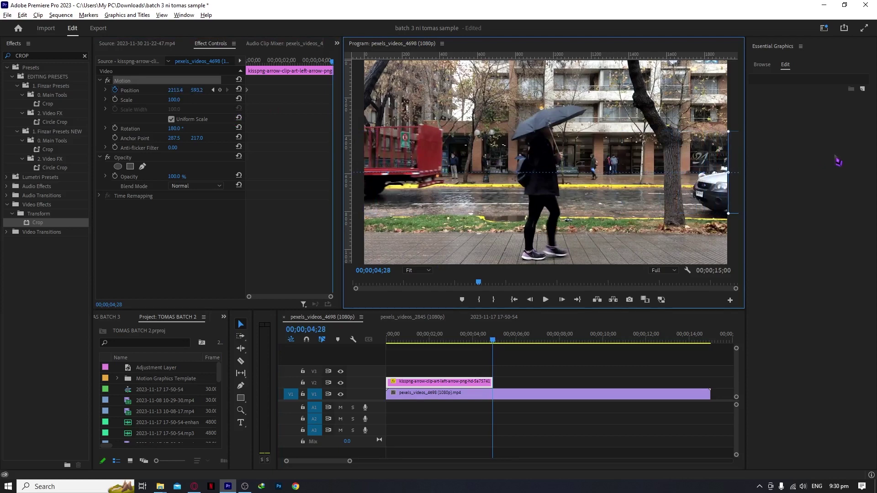
Step: Play the sequence from the beginning to check the arrow's movement across the frame
{"action": "left_click_drag", "start_coordinate": [404, 338], "coordinate": [347, 345]}
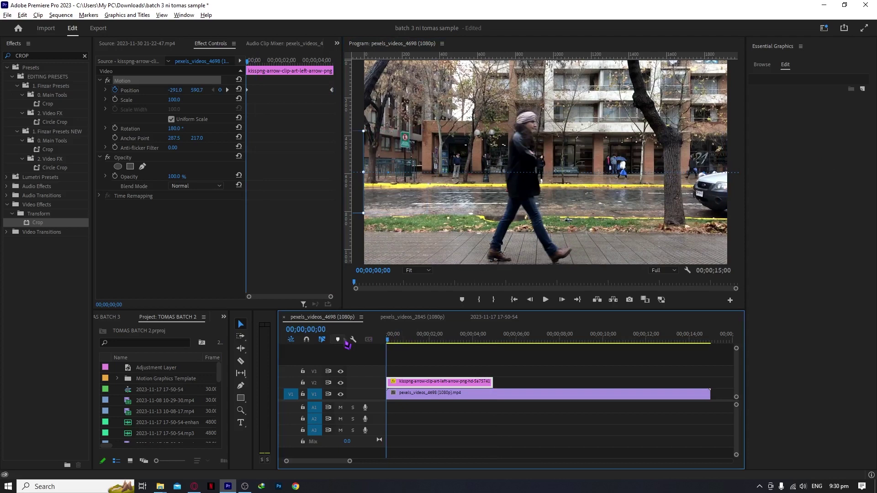
{"action": "key", "text": "space"}
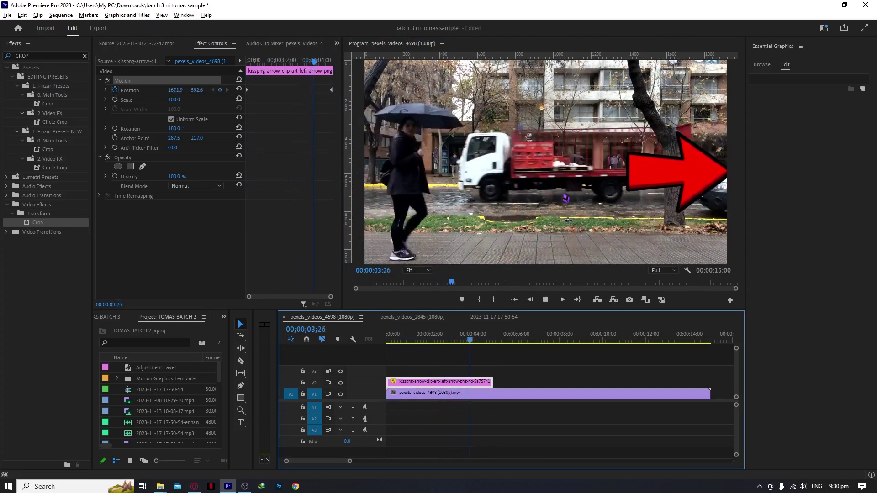
{"action": "key", "text": "space"}
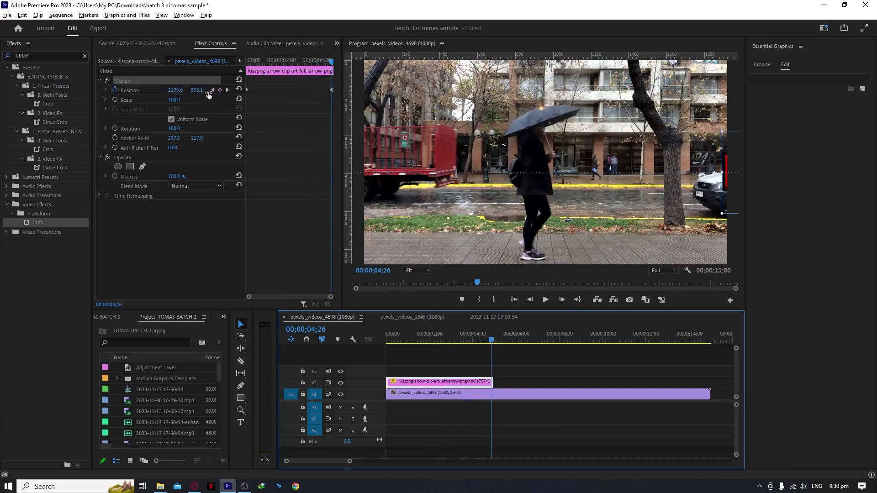
Step: Return to the sequence start and delete all Position keyframes from the arrow clip
{"action": "left_click_drag", "start_coordinate": [463, 337], "coordinate": [383, 335]}
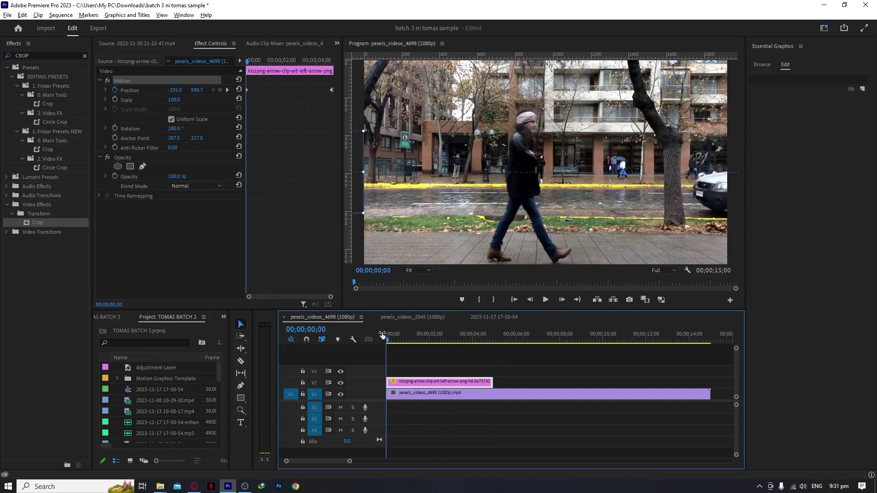
{"action": "left_click", "coordinate": [116, 90]}
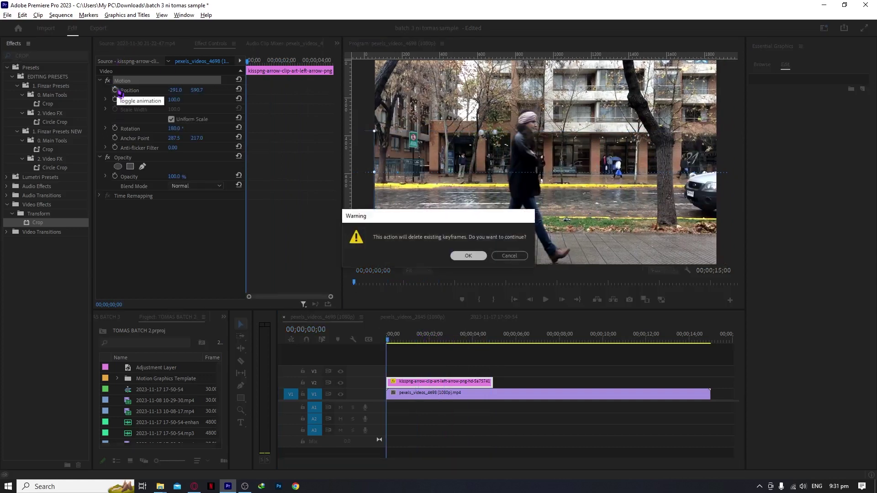
{"action": "key", "text": "Return"}
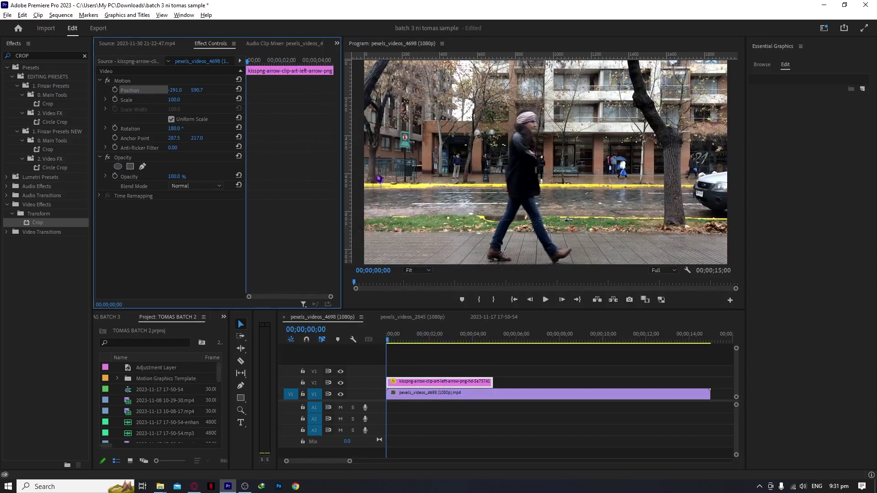
Step: Move the arrow to the frame's upper-left corner, about 286, 265, and enable Position and Scale keyframing at 00;00;00;00
{"action": "left_click", "coordinate": [183, 81]}
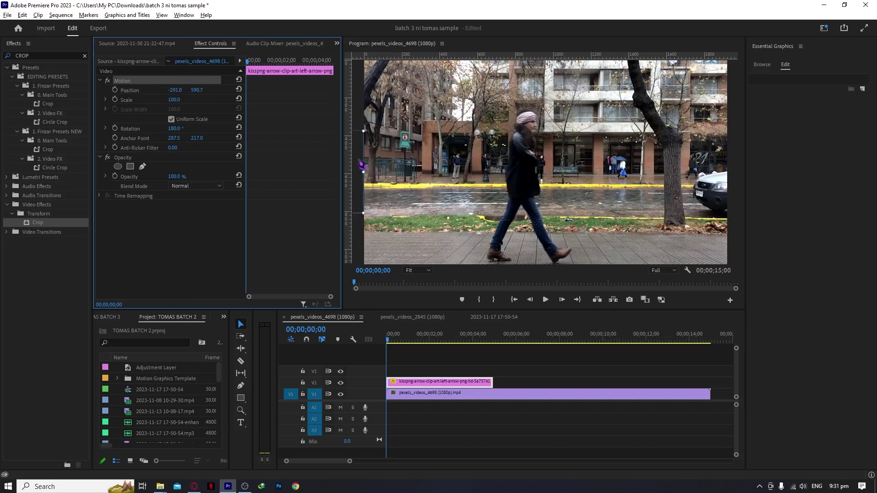
{"action": "left_click_drag", "start_coordinate": [363, 164], "coordinate": [470, 102]}
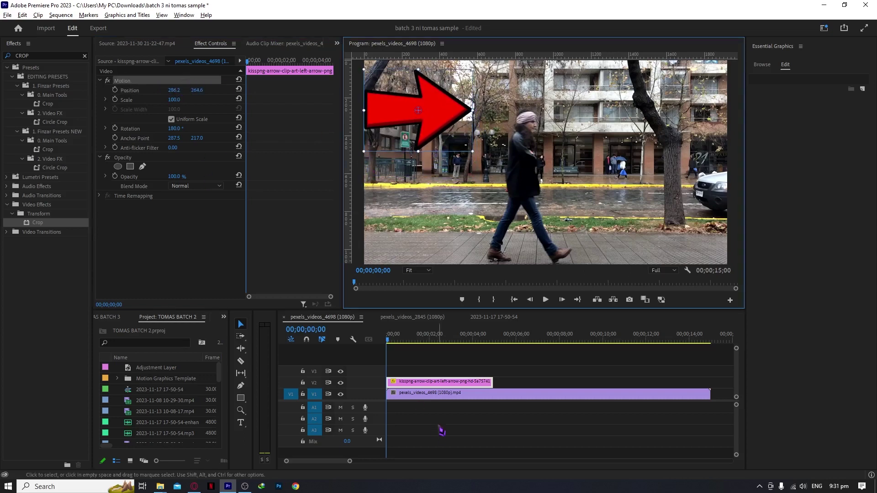
{"action": "left_click", "coordinate": [116, 99]}
{"action": "left_click_drag", "start_coordinate": [409, 337], "coordinate": [495, 342]}
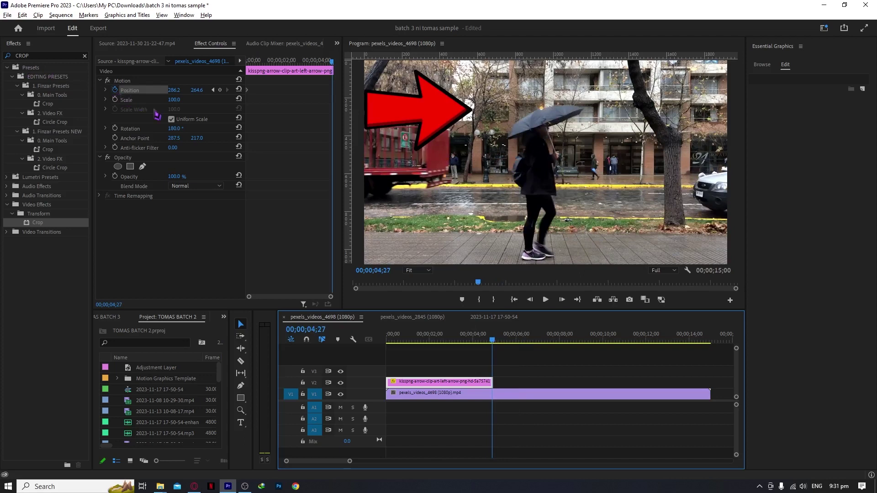
{"action": "left_click_drag", "start_coordinate": [409, 337], "coordinate": [373, 341]}
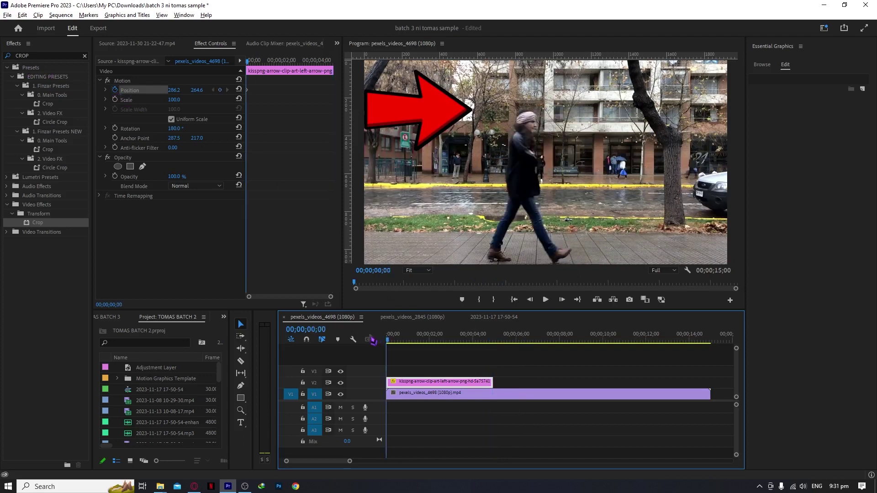
{"action": "left_click", "coordinate": [115, 100]}
Step: At 00;00;04;28, near the end of the arrow clip, set the arrow's Scale to 130
{"action": "left_click", "coordinate": [441, 341]}
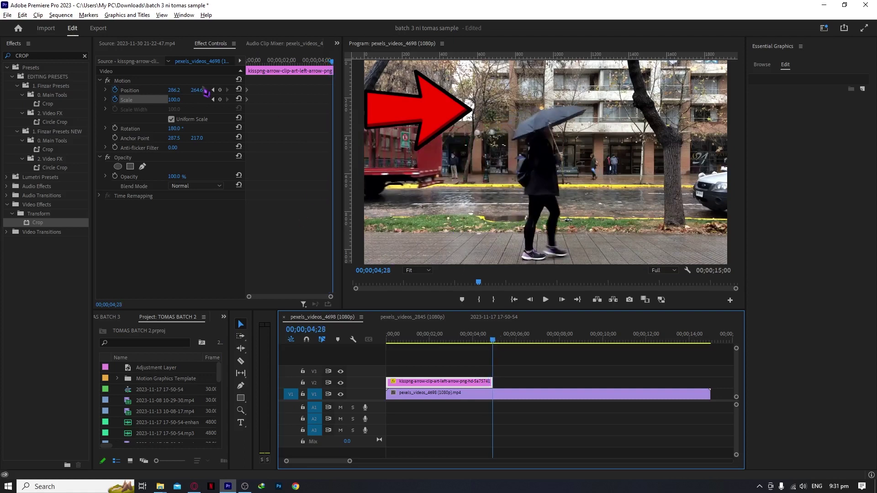
{"action": "left_click", "coordinate": [180, 98]}
{"action": "type", "text": "1"}
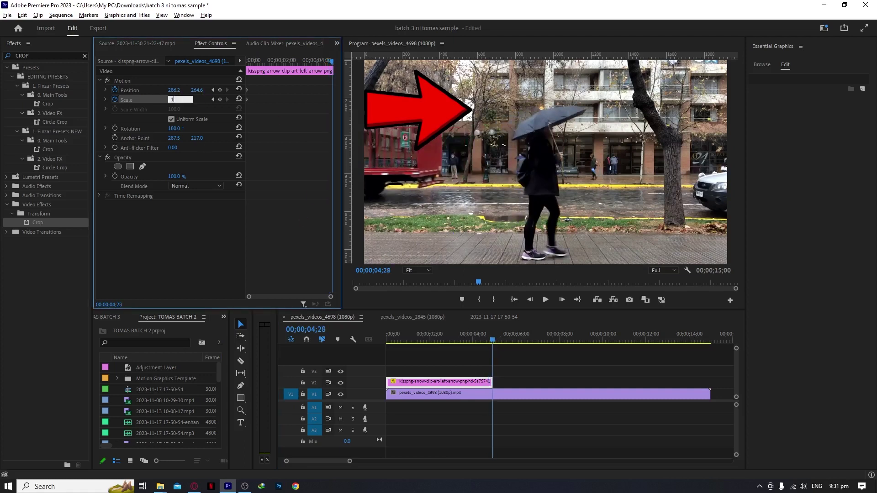
{"action": "type", "text": "30"}
{"action": "key", "text": "Return"}
Step: At 00;00;04;28, move the arrow partly past the frame's right edge, to about 1956, 271, and return to the sequence start
{"action": "left_click", "coordinate": [171, 89]}
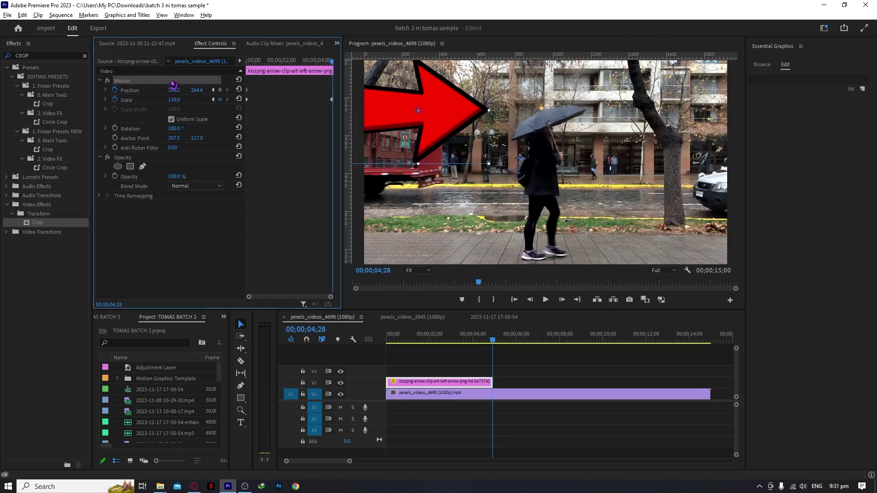
{"action": "left_click_drag", "start_coordinate": [444, 97], "coordinate": [655, 124]}
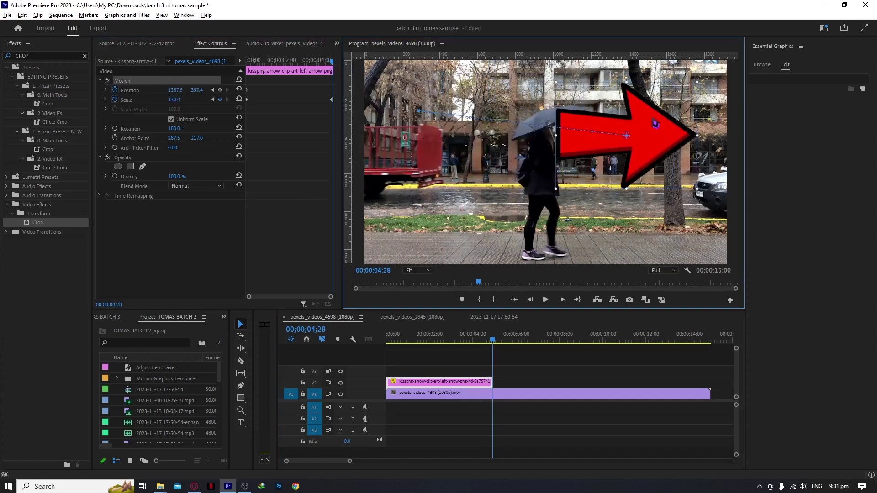
{"action": "left_click_drag", "start_coordinate": [738, 96], "coordinate": [740, 99]}
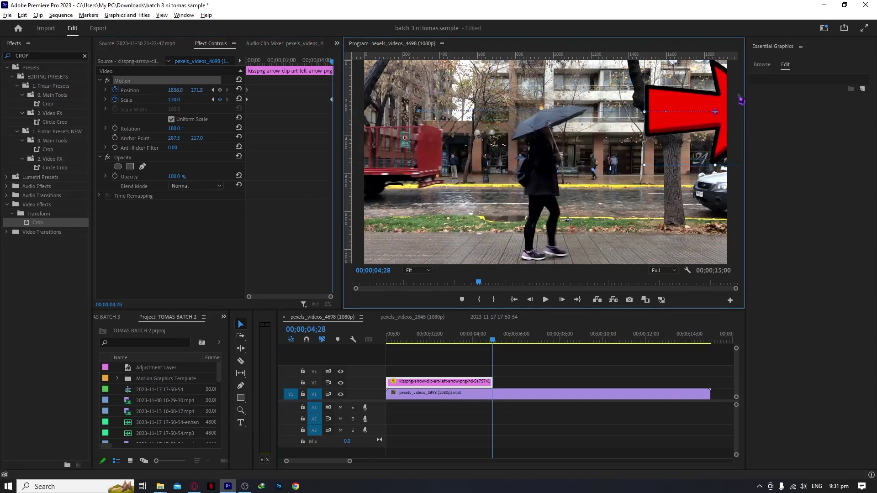
{"action": "key", "text": "Home"}
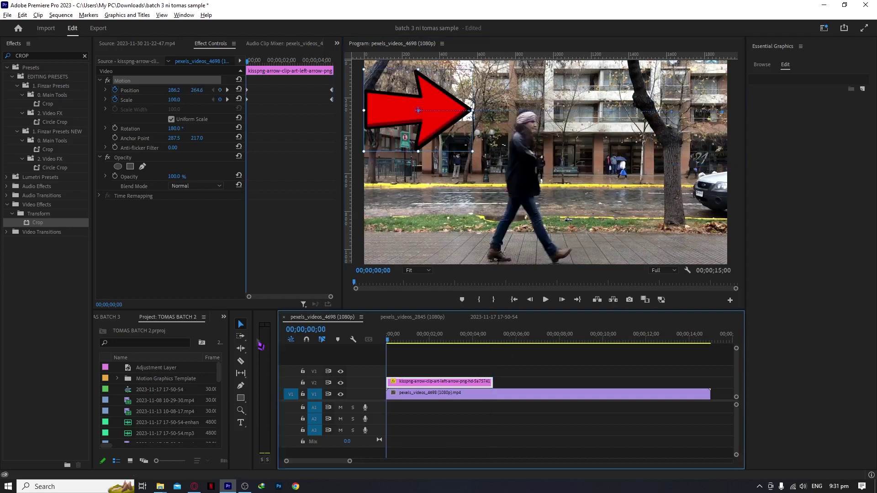
Step: Play back the arrow animation, then return to the sequence start and widen the keyframe area in Effect Controls
{"action": "key", "text": "space"}
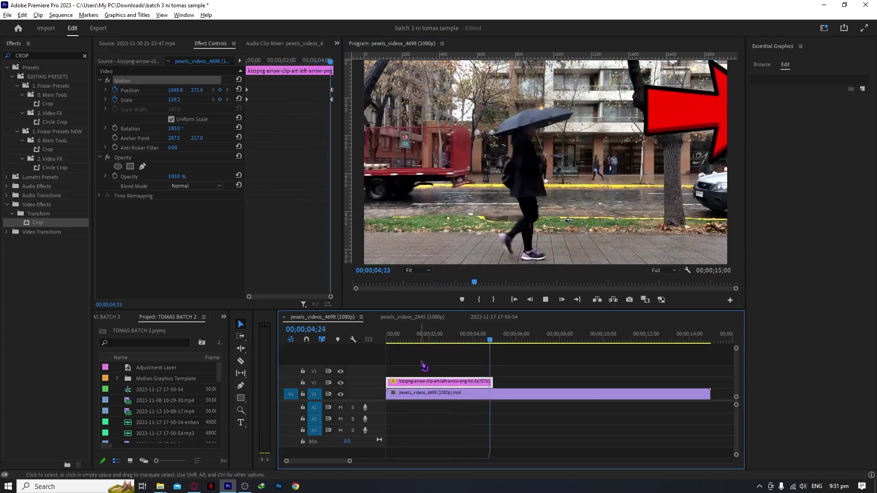
{"action": "left_click_drag", "start_coordinate": [503, 340], "coordinate": [379, 342]}
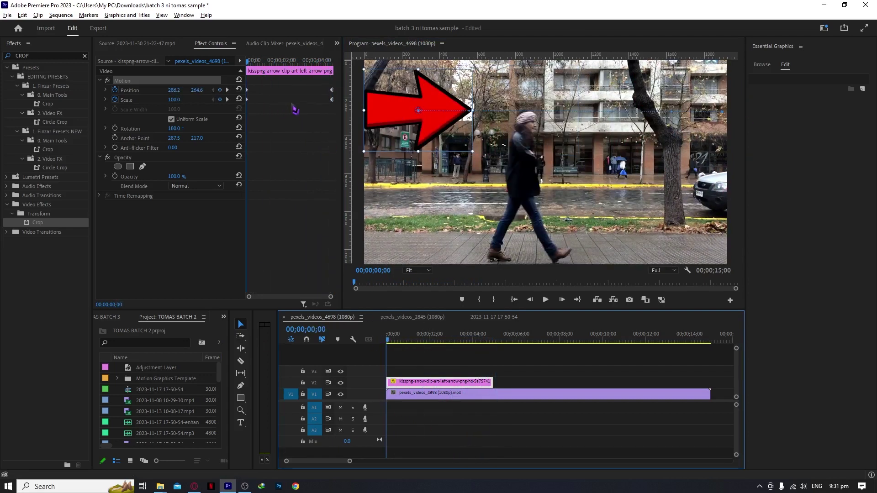
{"action": "left_click", "coordinate": [295, 110]}
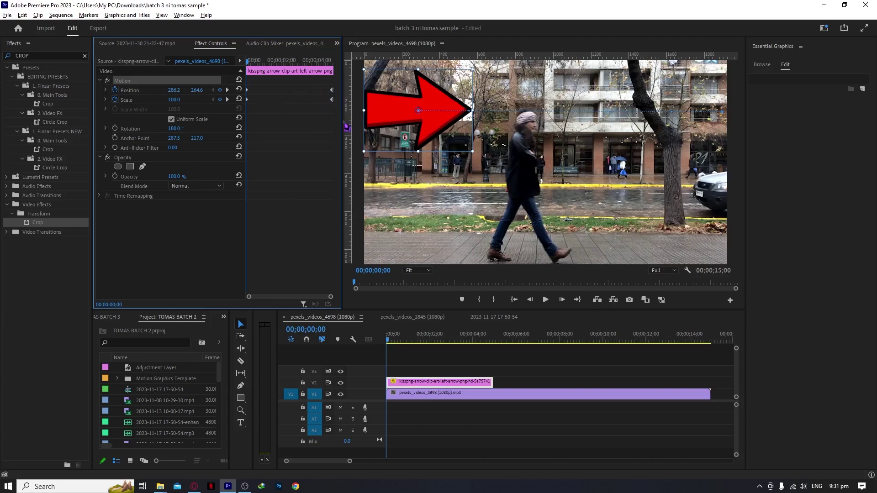
{"action": "left_click_drag", "start_coordinate": [342, 120], "coordinate": [397, 121]}
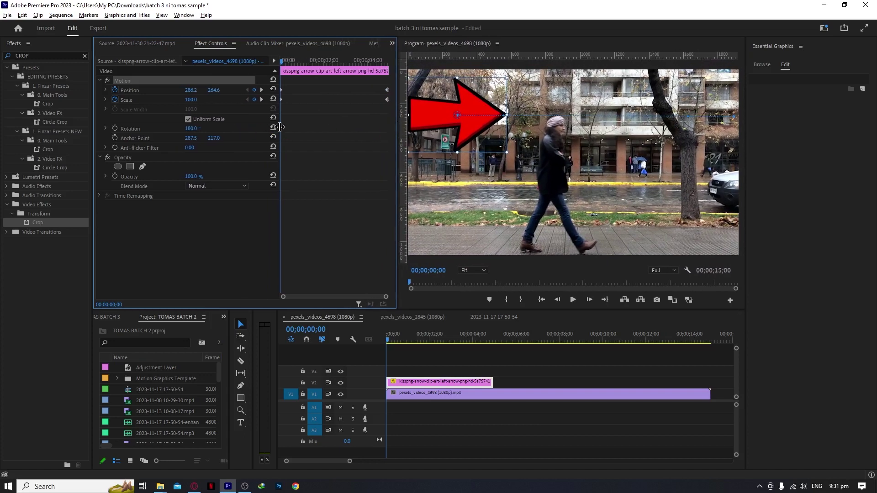
{"action": "left_click_drag", "start_coordinate": [280, 127], "coordinate": [247, 126]}
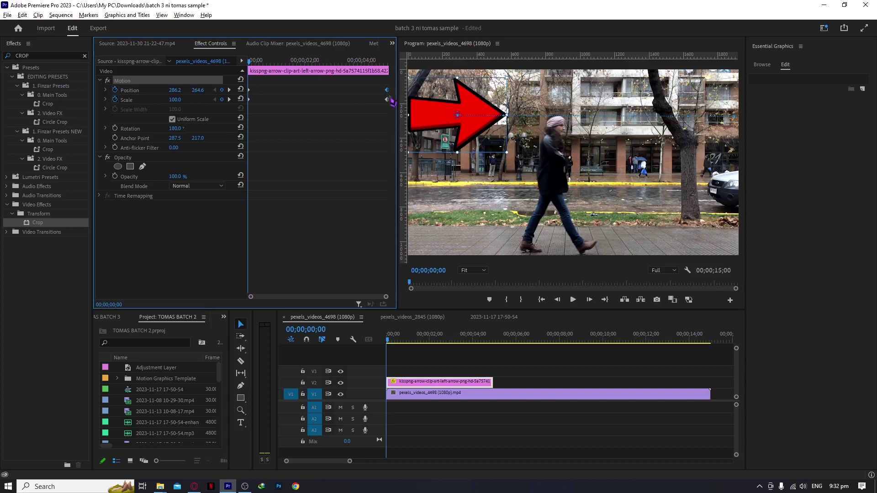
Step: Set the temporal interpolation of the arrow's Position and Scale keyframes to Auto Bezier and preview the motion
{"action": "right_click", "coordinate": [249, 91]}
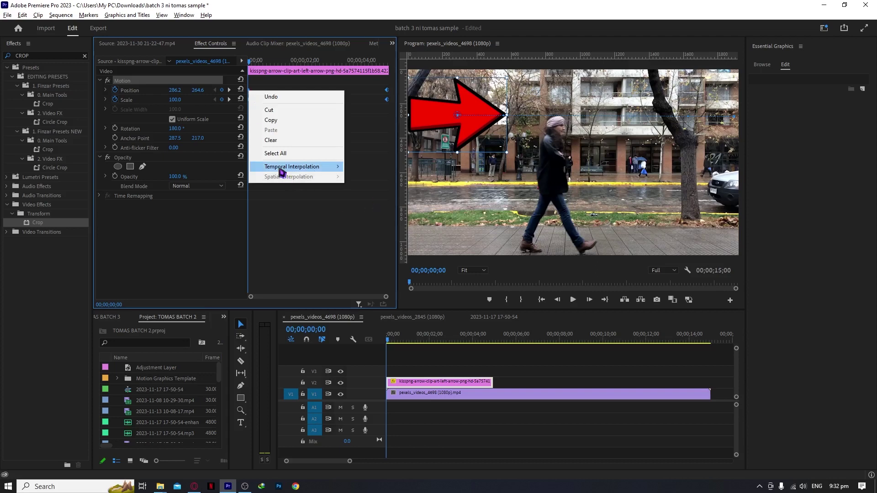
{"action": "mouse_move", "coordinate": [282, 172]}
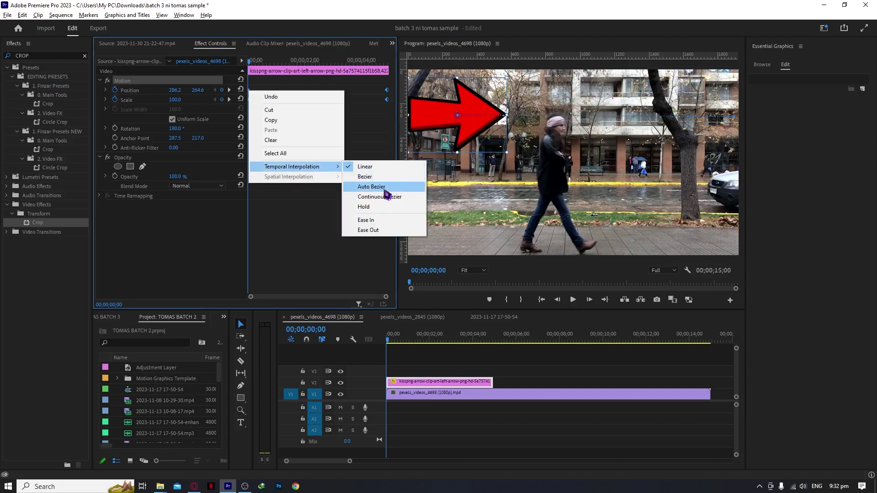
{"action": "left_click", "coordinate": [385, 191]}
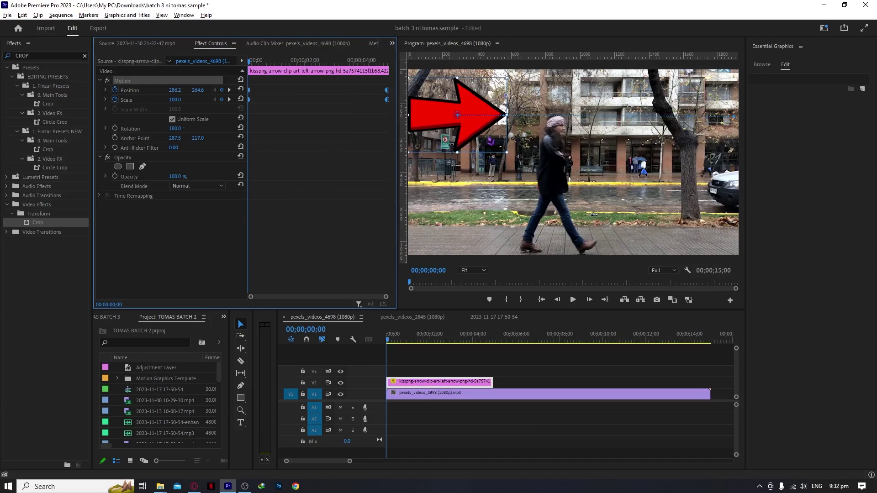
{"action": "key", "text": "space"}
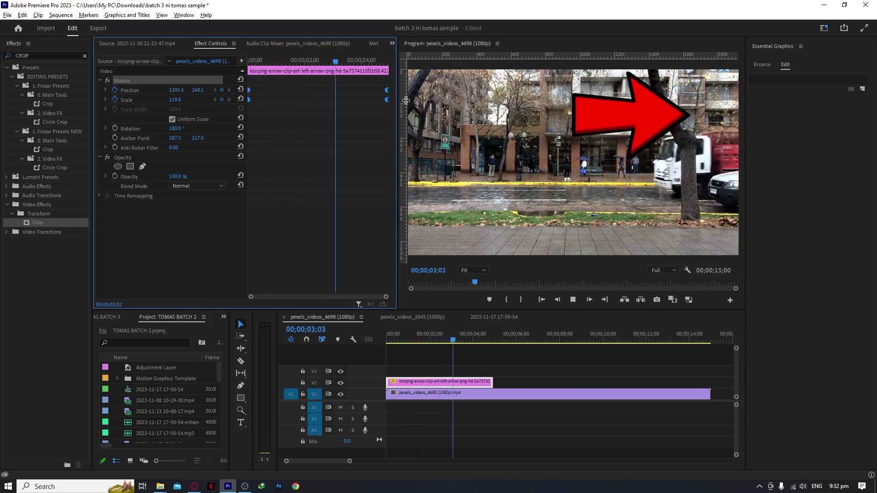
{"action": "key", "text": "space"}
Step: Apply Ease In temporal interpolation to the arrow's Position and Scale keyframes and play the animation
{"action": "right_click", "coordinate": [387, 91]}
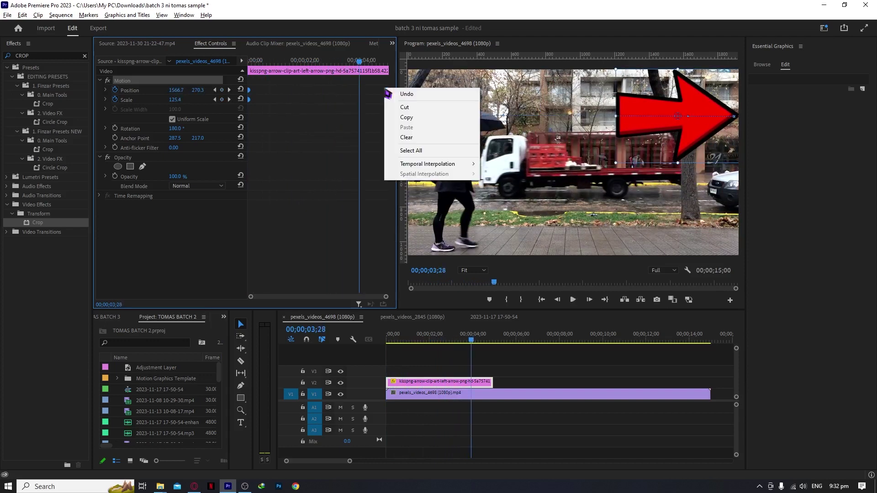
{"action": "mouse_move", "coordinate": [471, 169]}
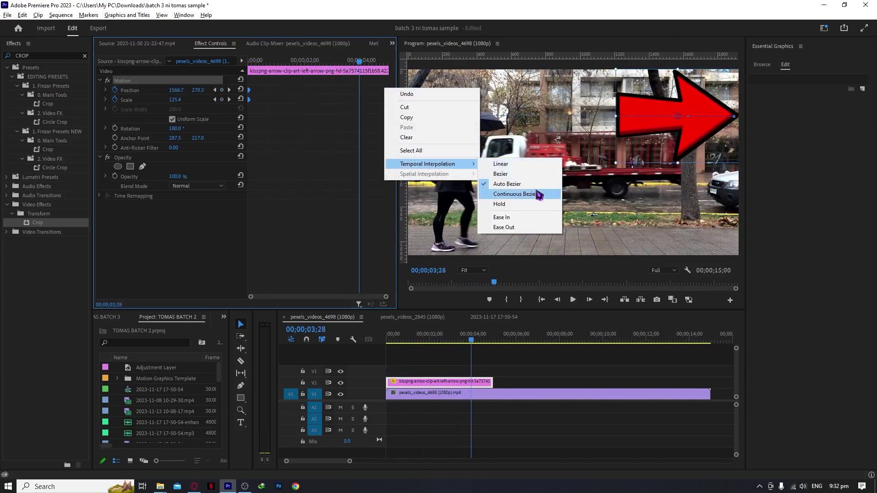
{"action": "left_click", "coordinate": [514, 222]}
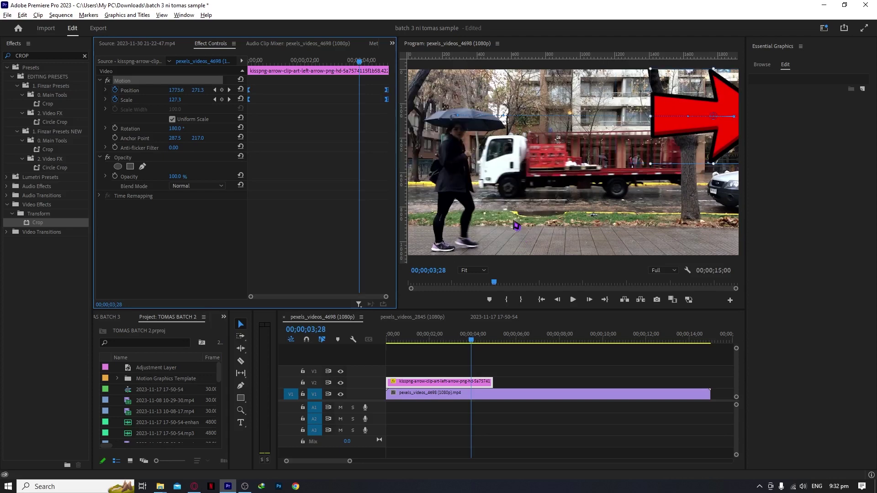
{"action": "key", "text": "space"}
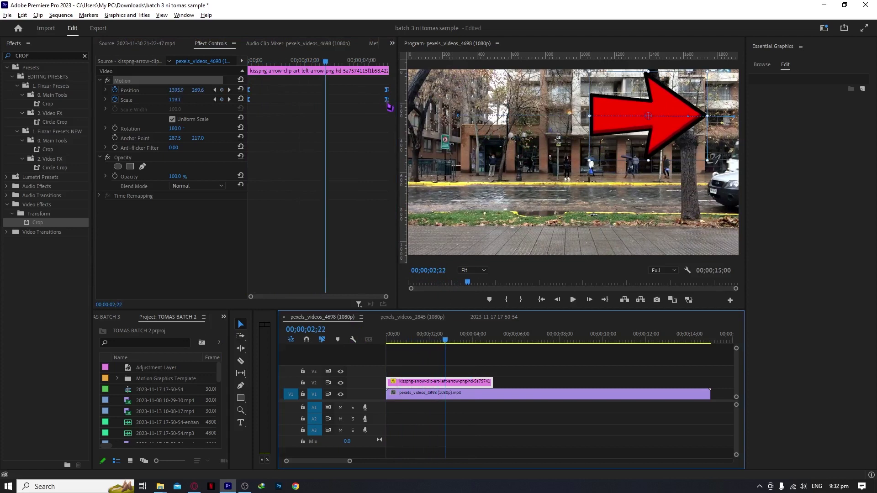
Step: Change the arrow's Position and Scale keyframes to Continuous Bezier temporal interpolation and play back the result
{"action": "right_click", "coordinate": [387, 101]}
{"action": "mouse_move", "coordinate": [447, 182]}
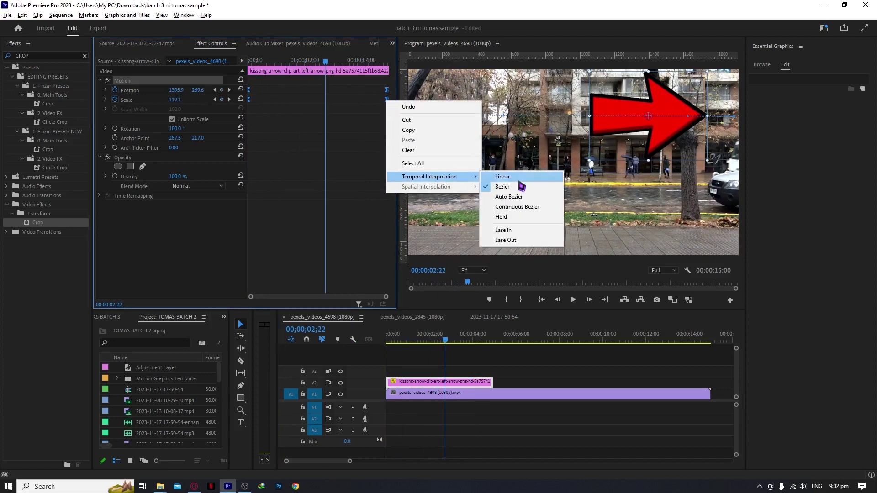
{"action": "left_click", "coordinate": [508, 211]}
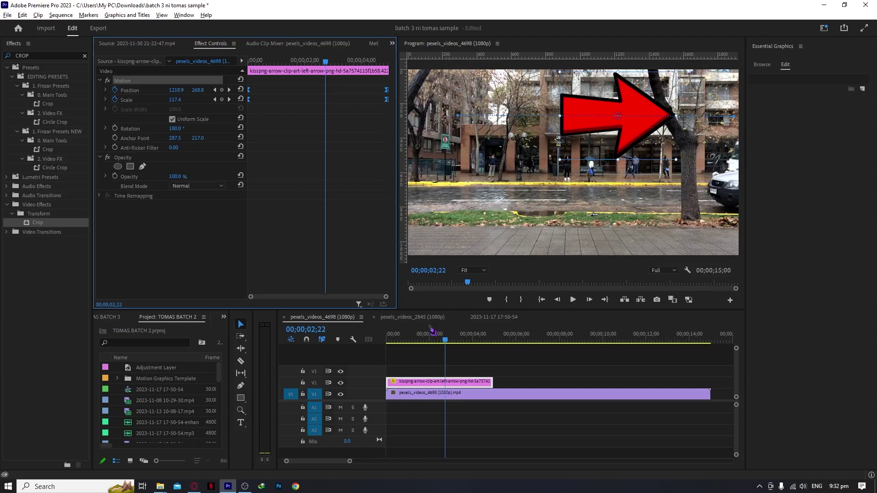
{"action": "left_click", "coordinate": [420, 338]}
{"action": "key", "text": "space"}
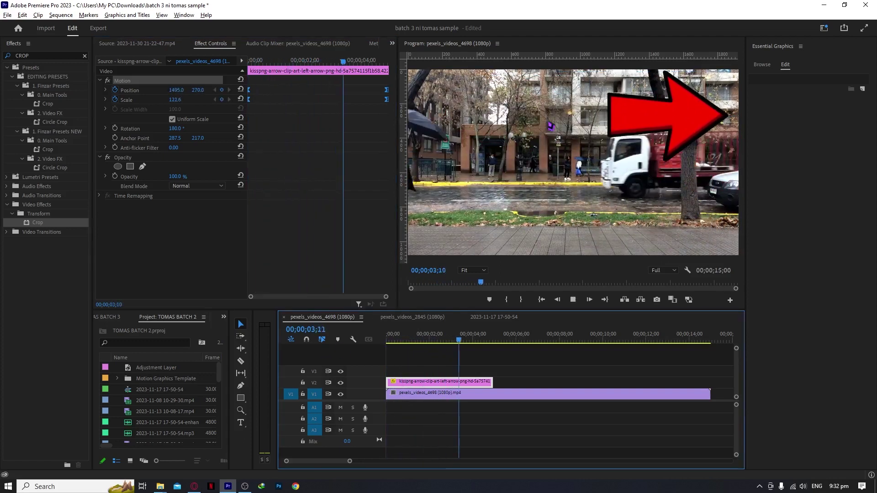
{"action": "key", "text": "space"}
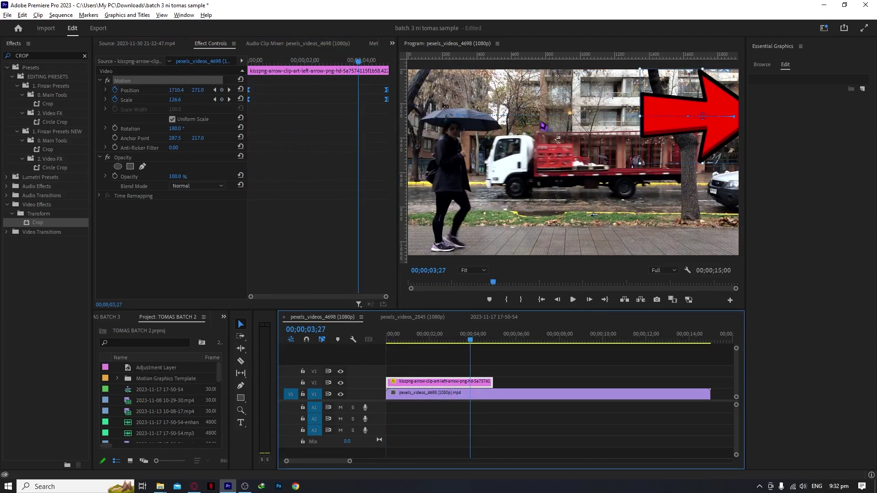